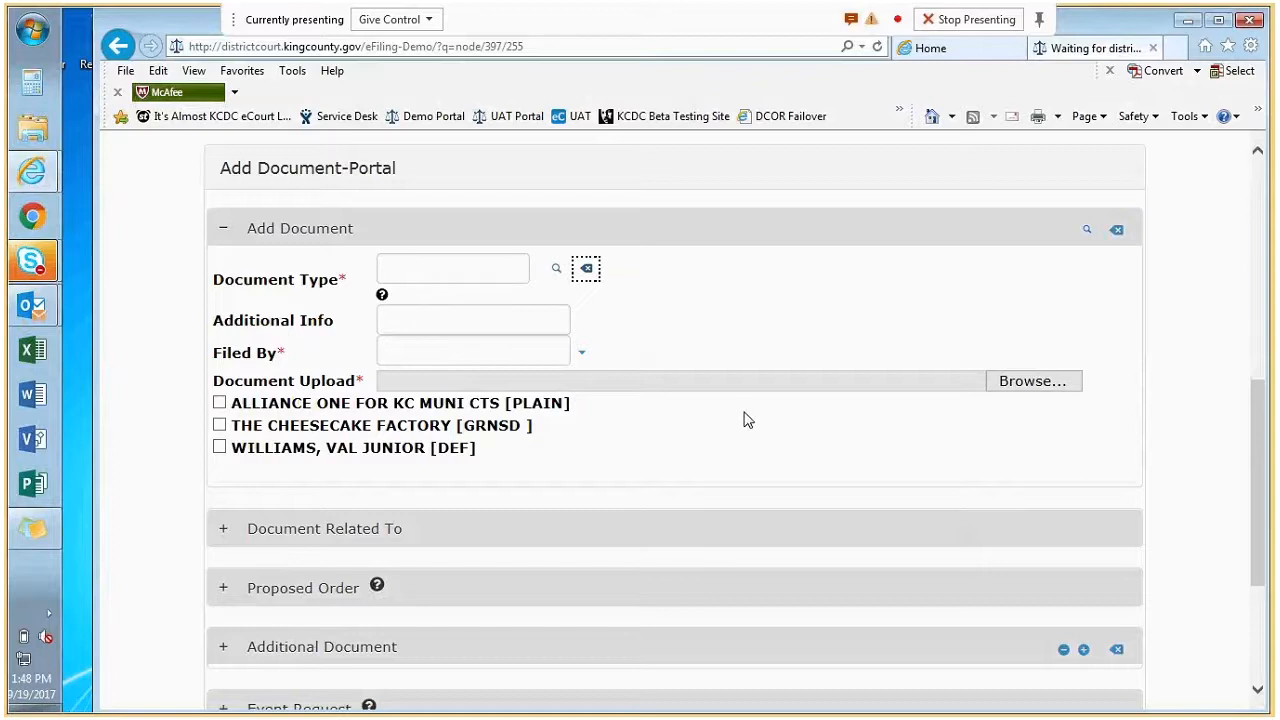
# Set the main document's type to Motion for Summary Judgment Filed and its filing party to Plaintiff.
pyautogui.click(487, 277)
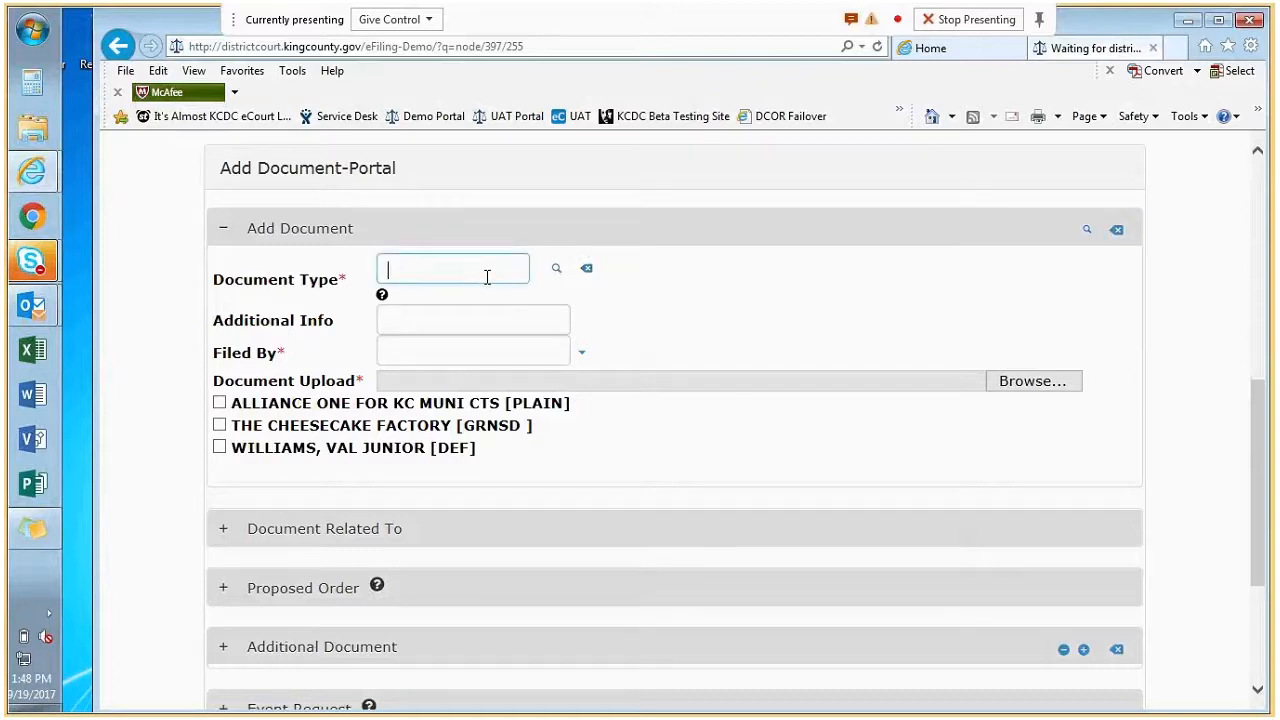
pyautogui.scroll(-2, 504, 259)
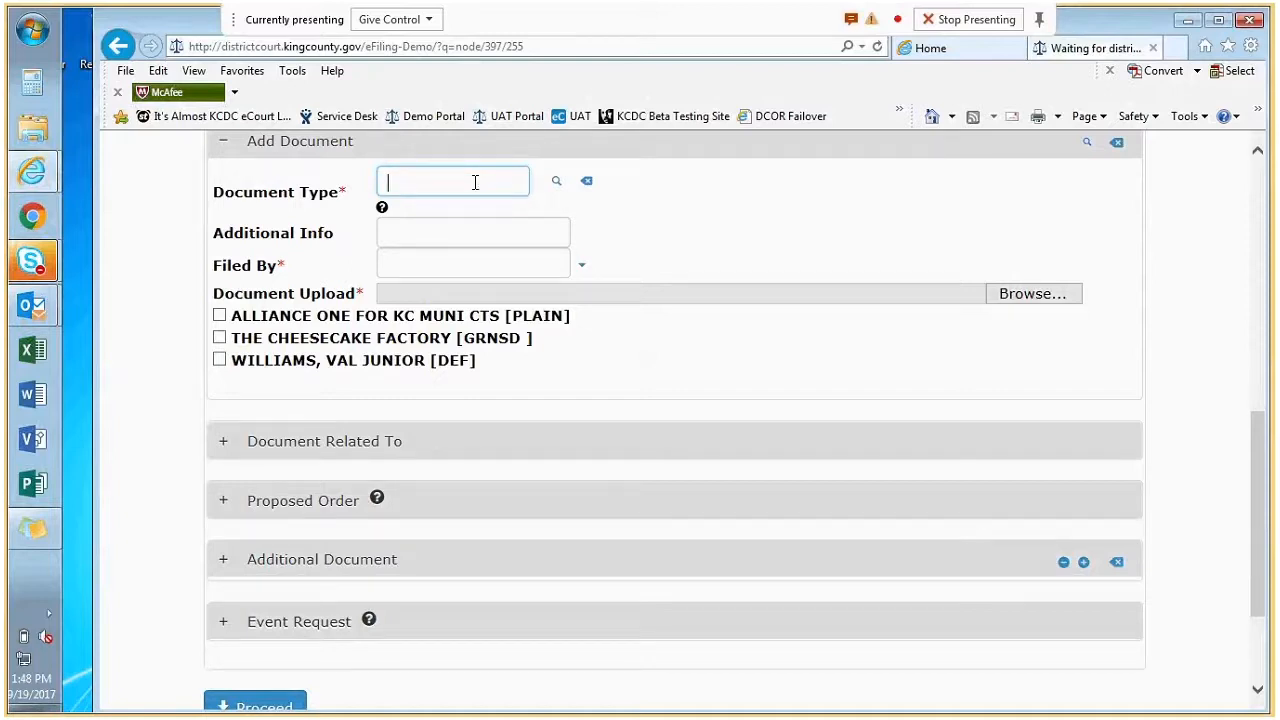
pyautogui.write('summar')
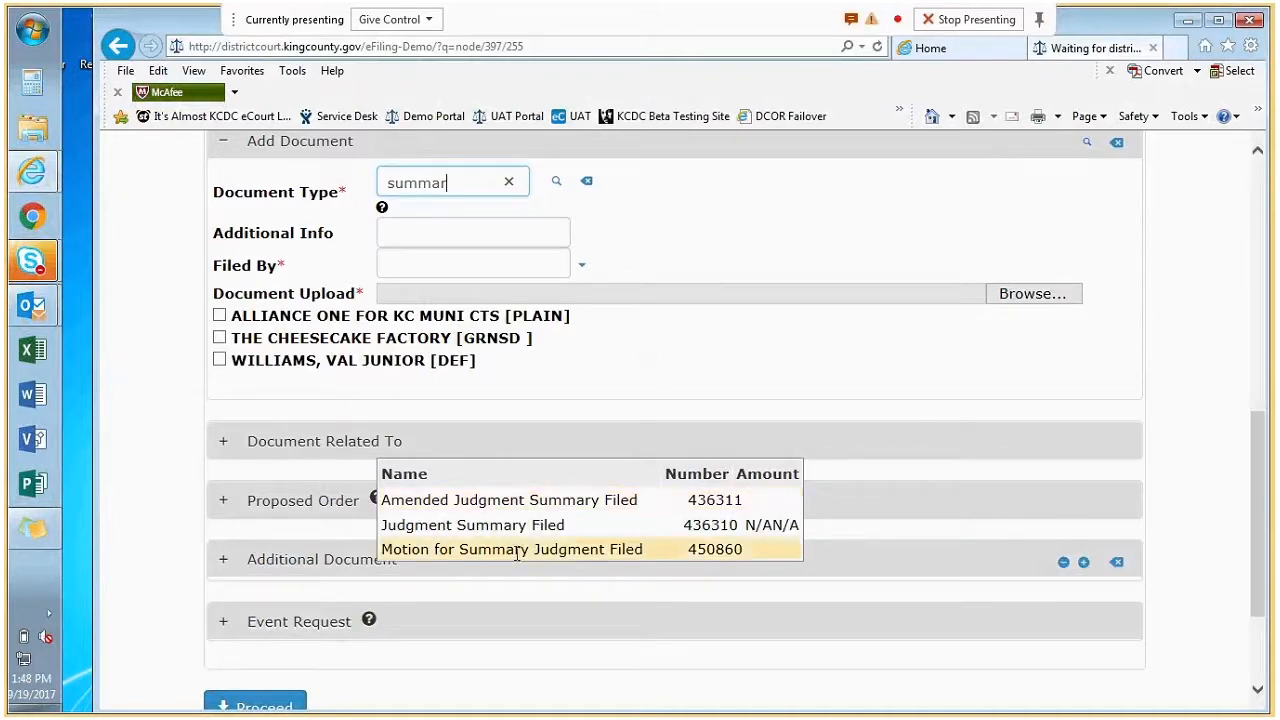
pyautogui.click(520, 549)
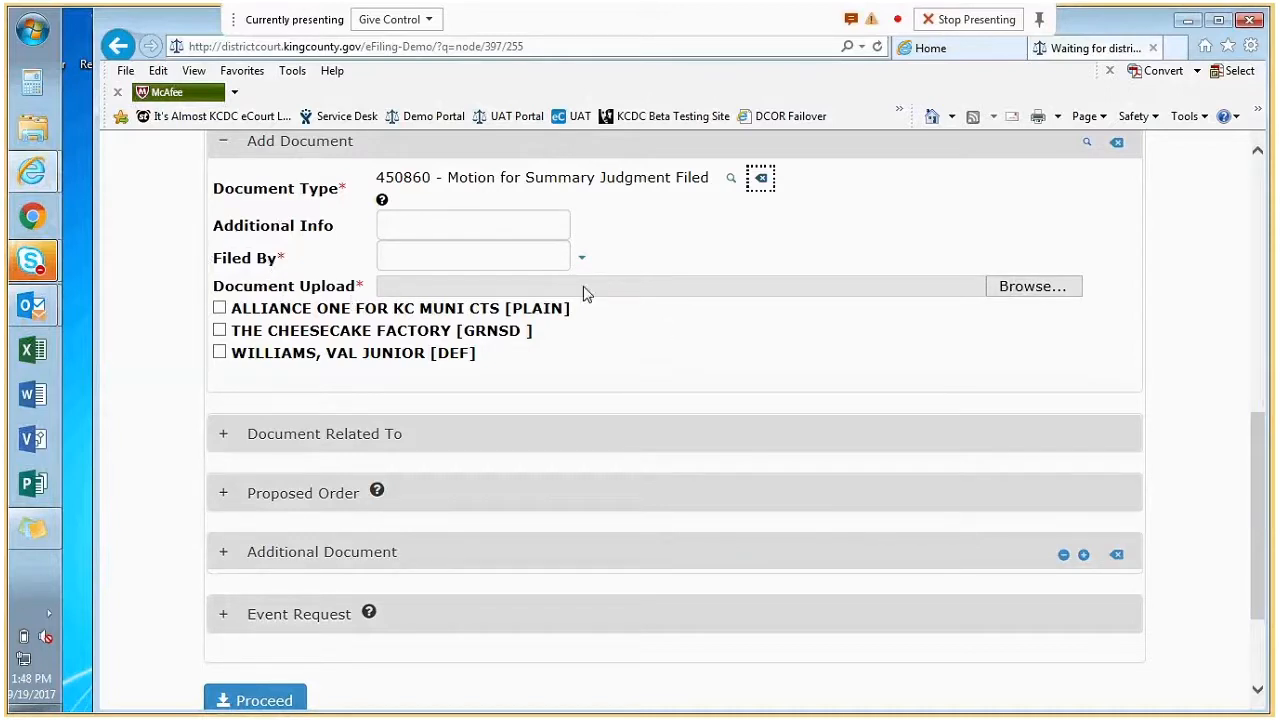
pyautogui.click(575, 258)
pyautogui.click(509, 517)
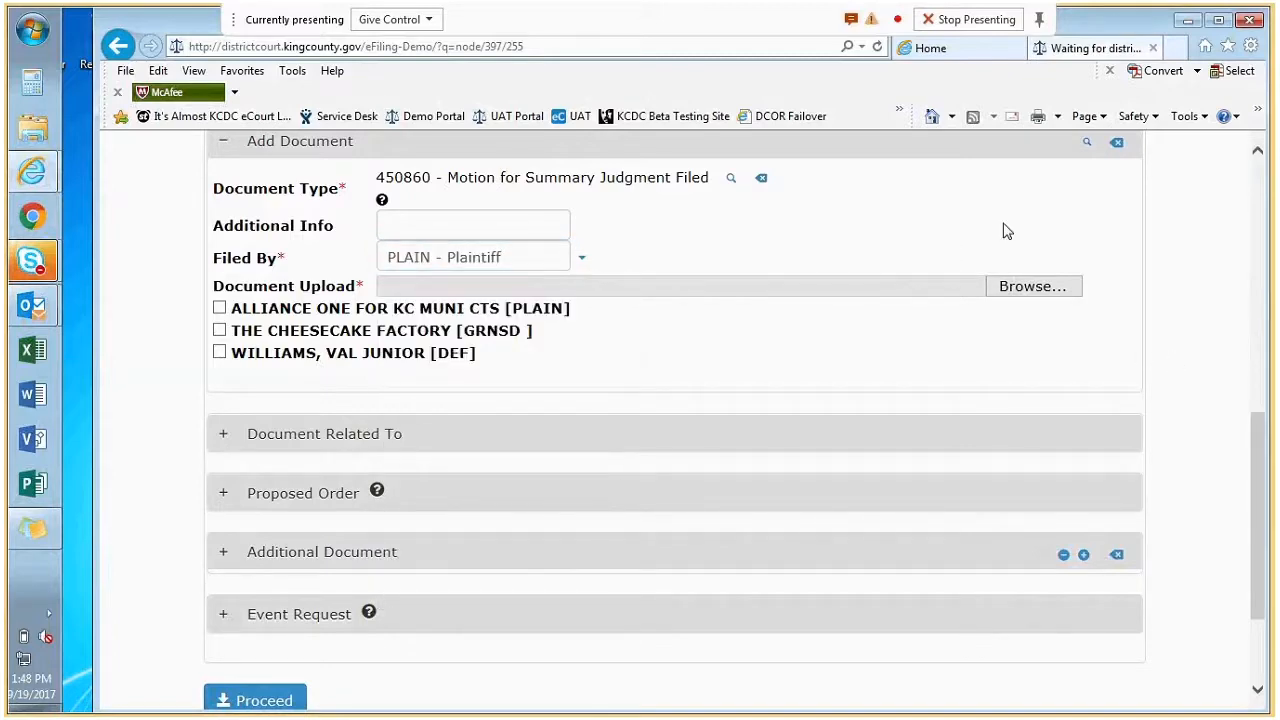
# Attach Motion for Summary Judgment.pdf to the main document and mark Alliance One for KC Muni Cts as the filing party.
pyautogui.click(1033, 287)
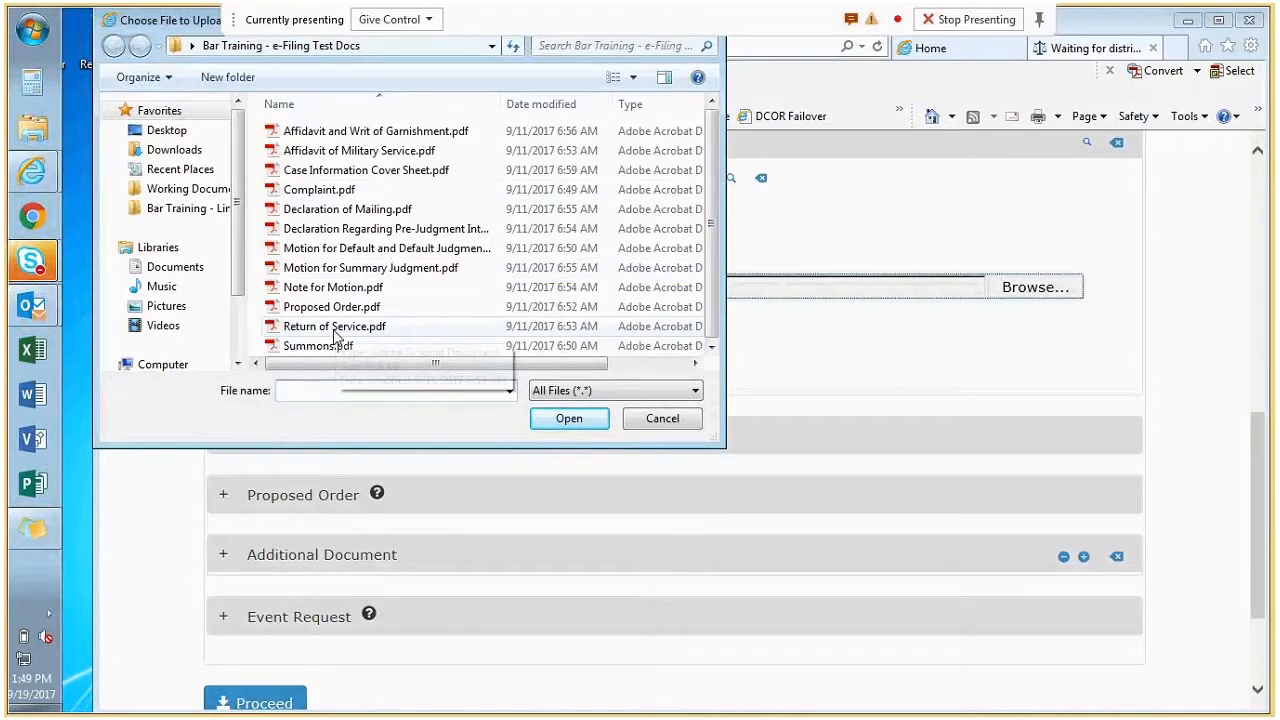
pyautogui.click(370, 267)
pyautogui.click(569, 418)
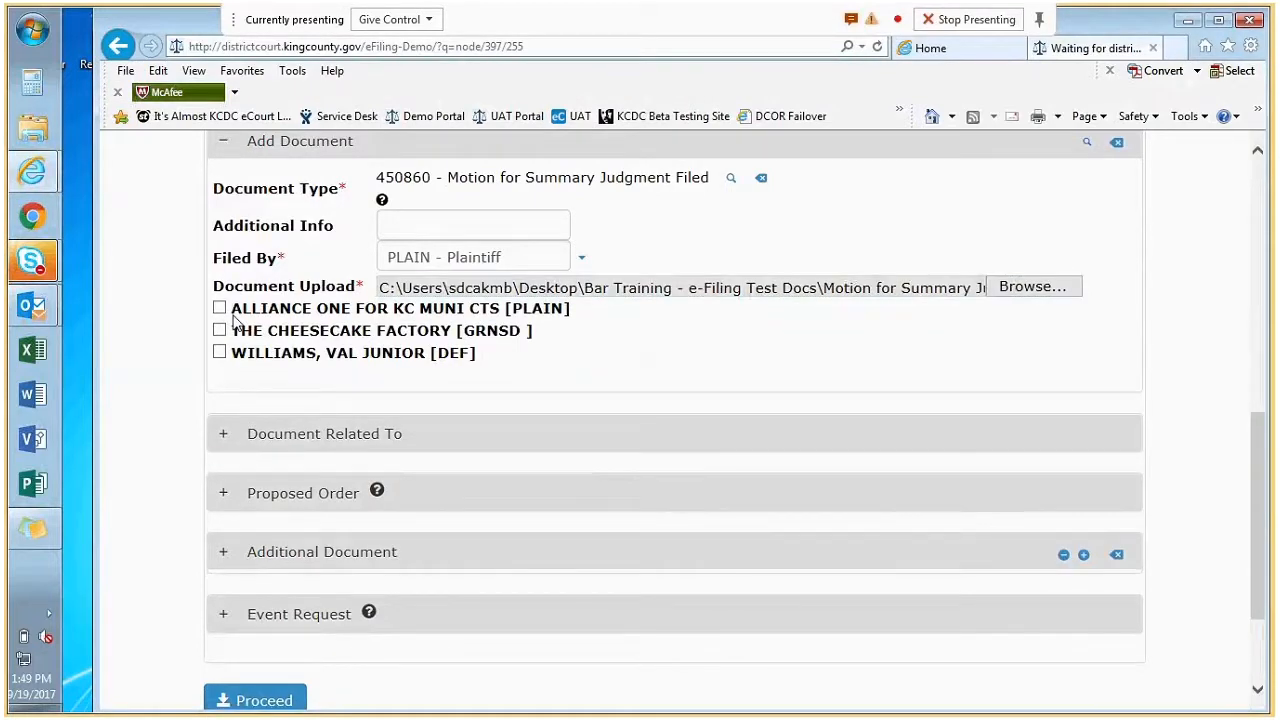
pyautogui.click(220, 309)
# Add an additional document of type Note for Motion Filed, filed by Plaintiff.
pyautogui.scroll(-3, 628, 352)
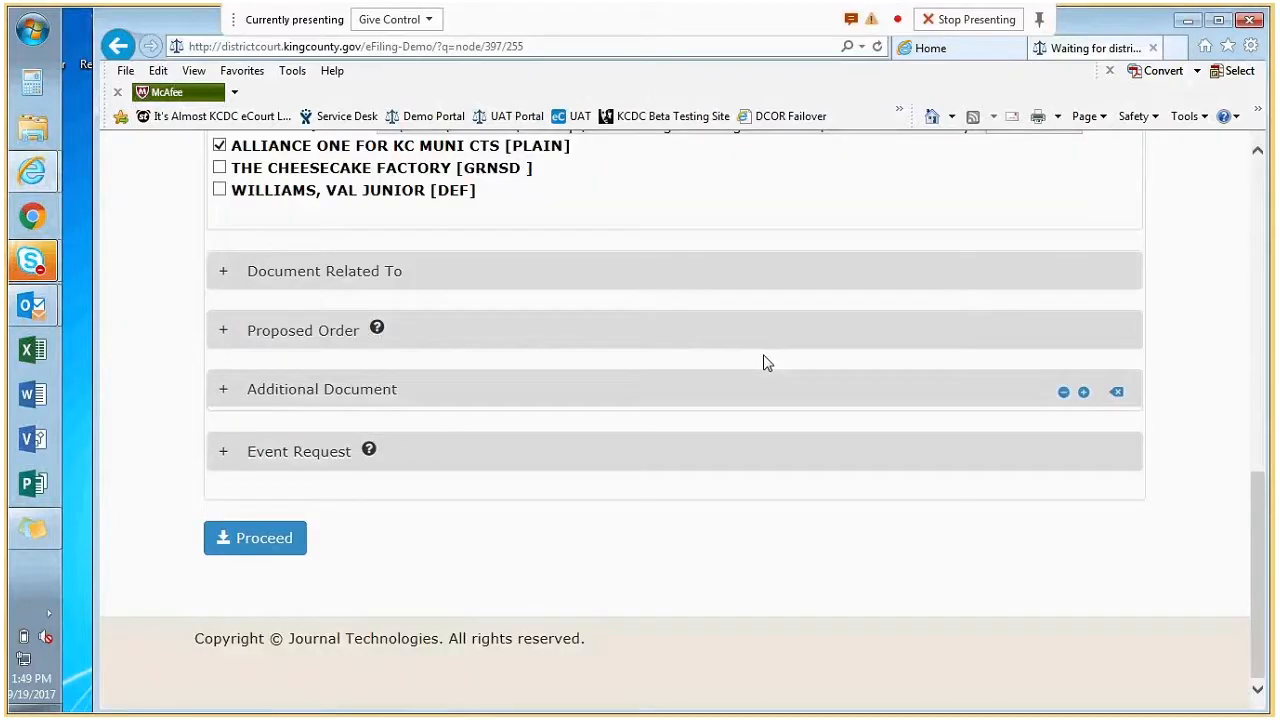
pyautogui.click(226, 394)
pyautogui.click(452, 428)
pyautogui.write('No')
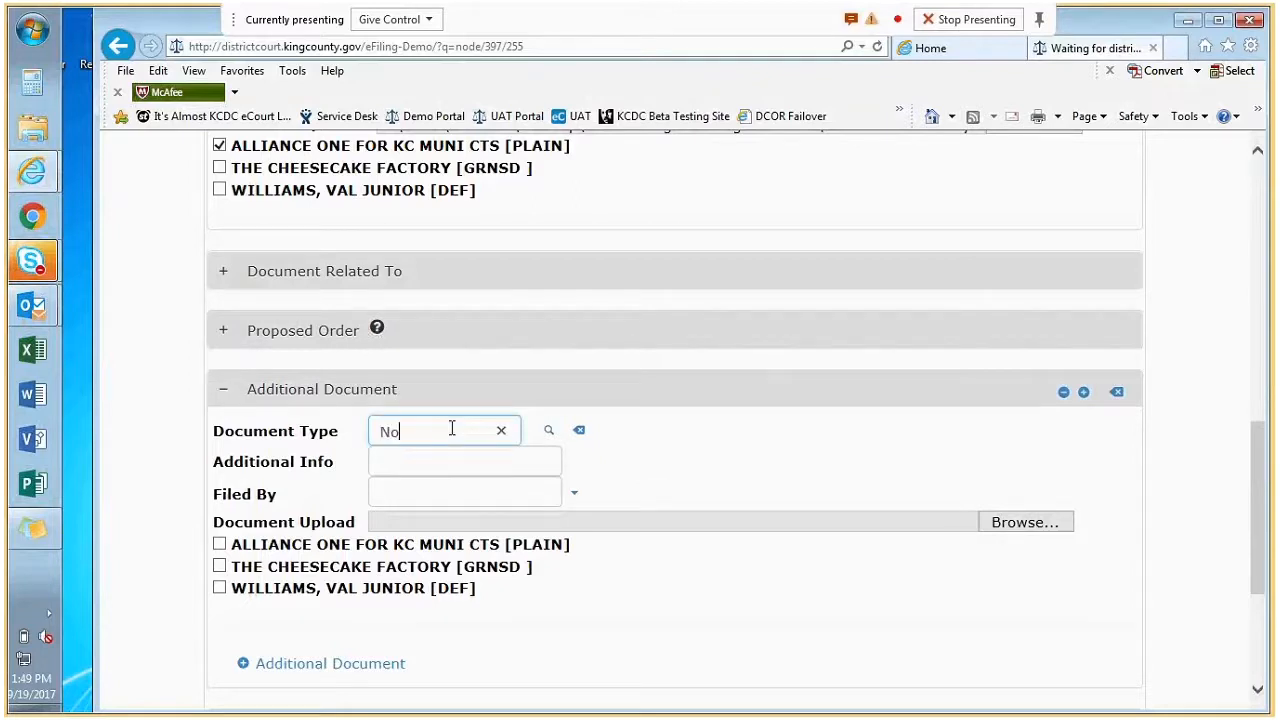
pyautogui.write('te')
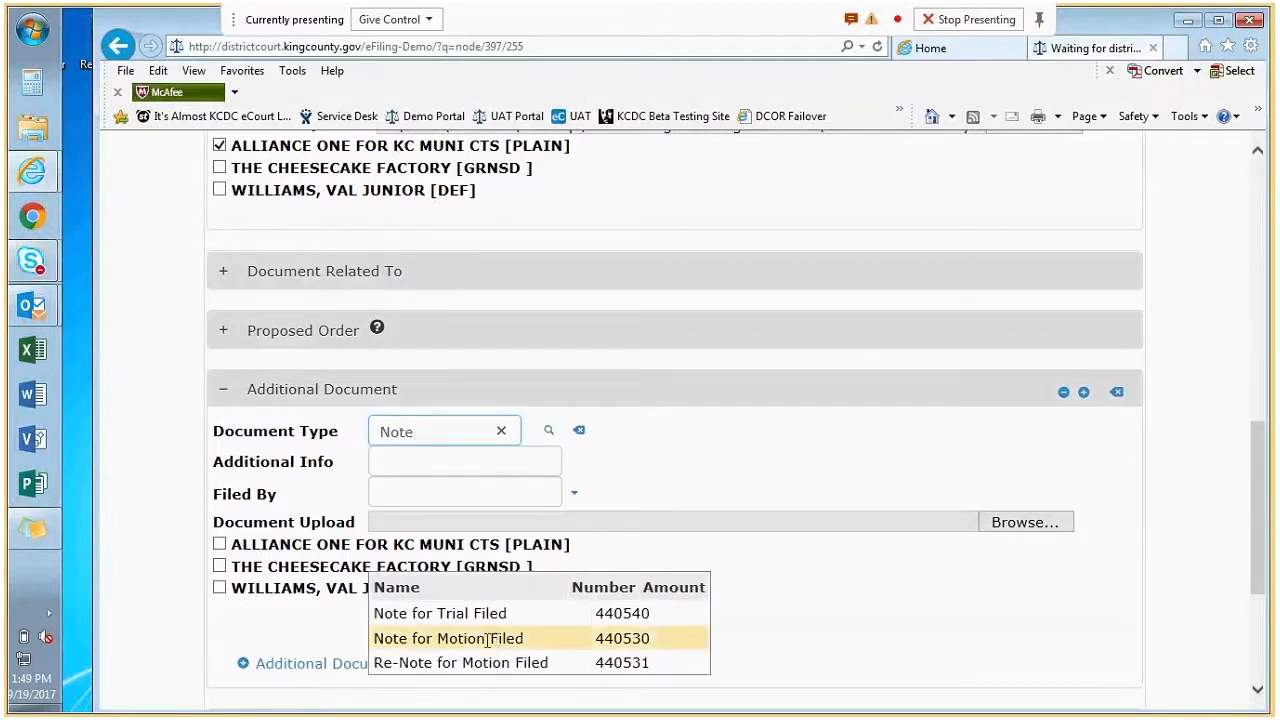
pyautogui.click(487, 638)
pyautogui.click(565, 487)
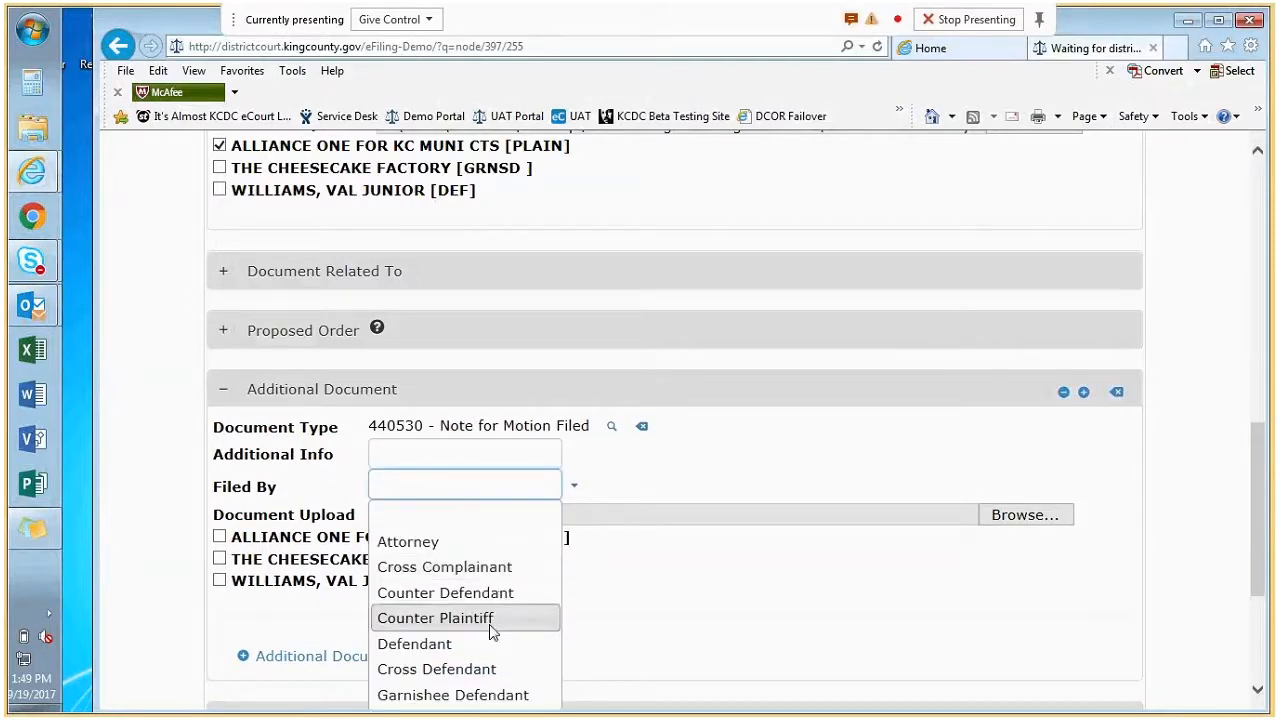
pyautogui.scroll(-3, 491, 630)
pyautogui.click(443, 574)
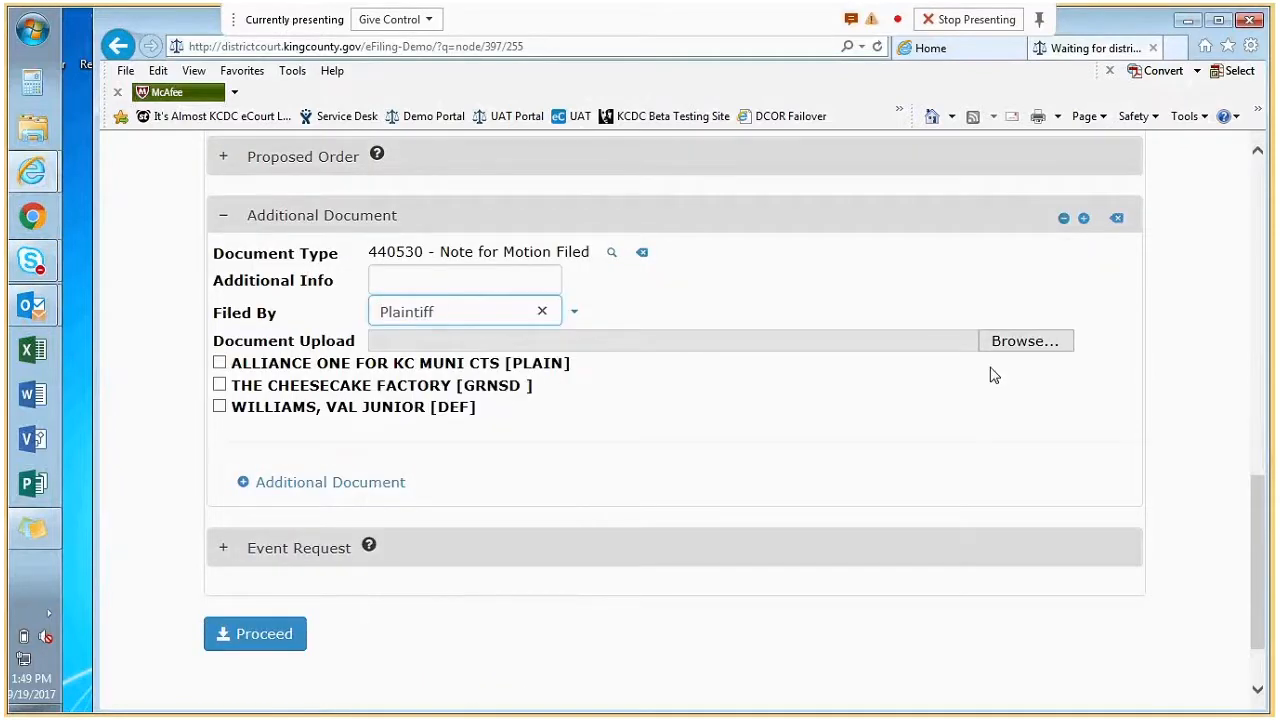
# Attach Motion for Default and Default Judgment.pdf to the additional document.
pyautogui.click(1024, 341)
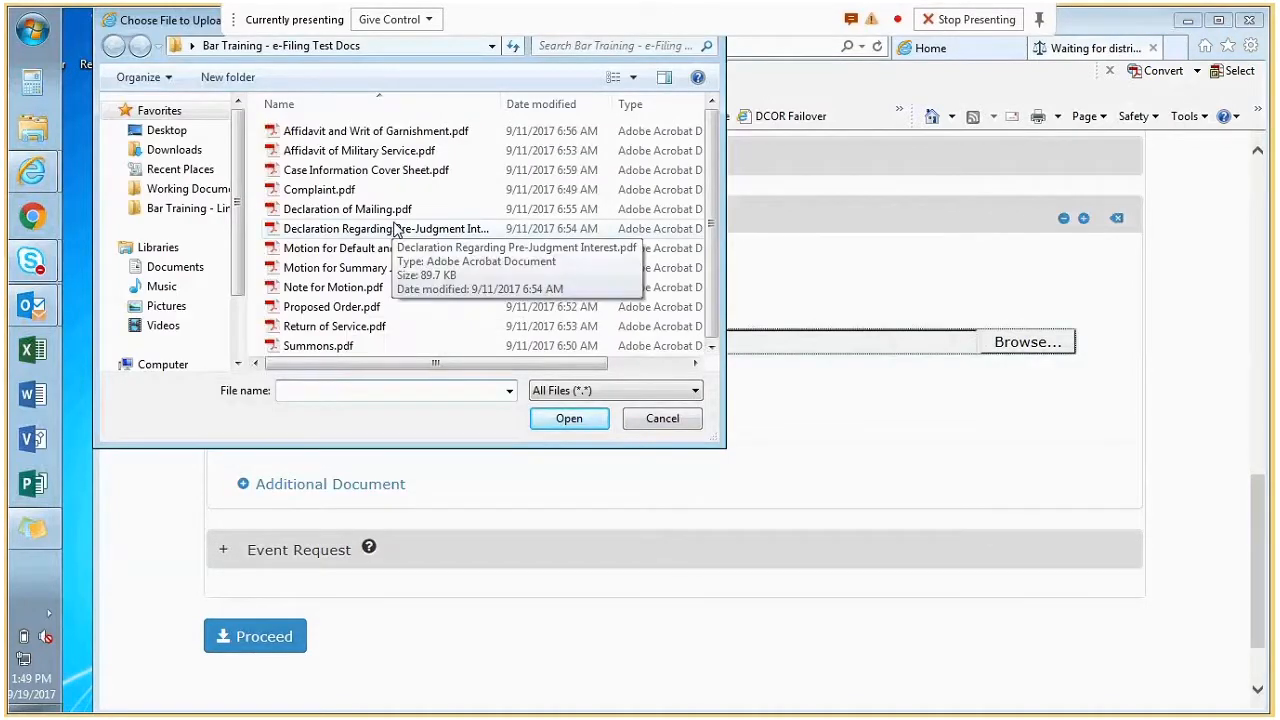
pyautogui.click(378, 250)
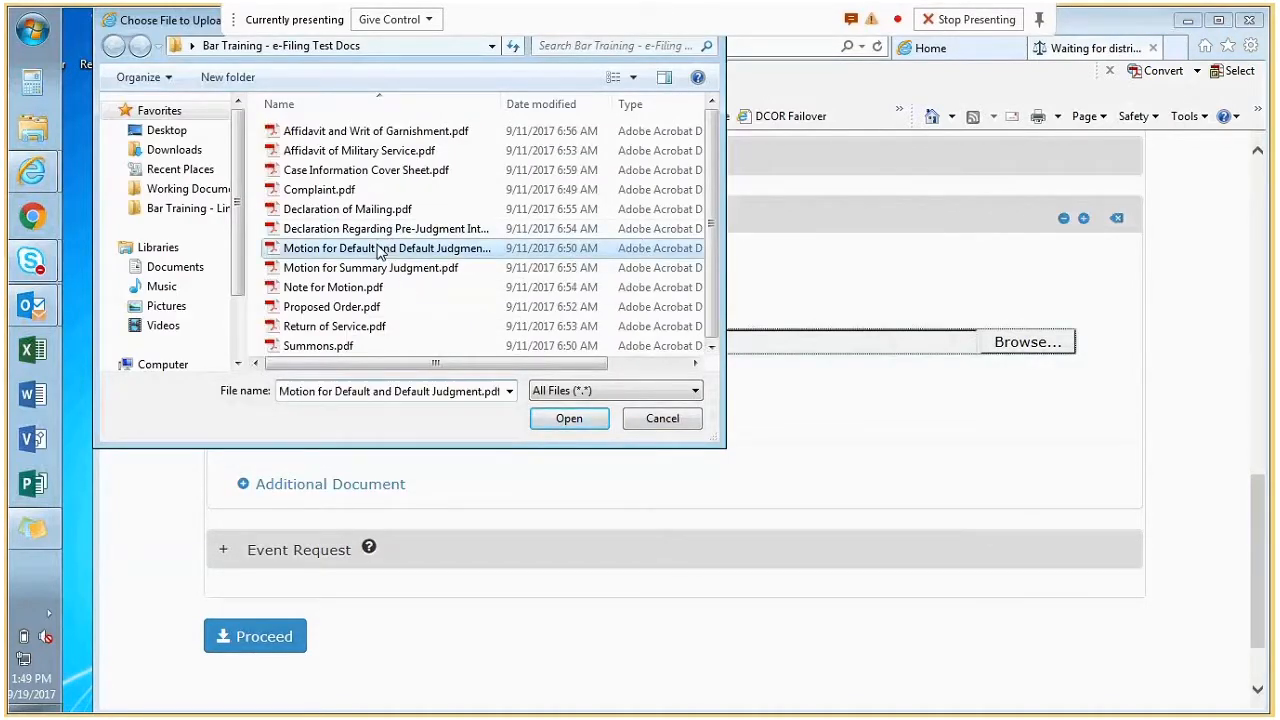
pyautogui.click(577, 421)
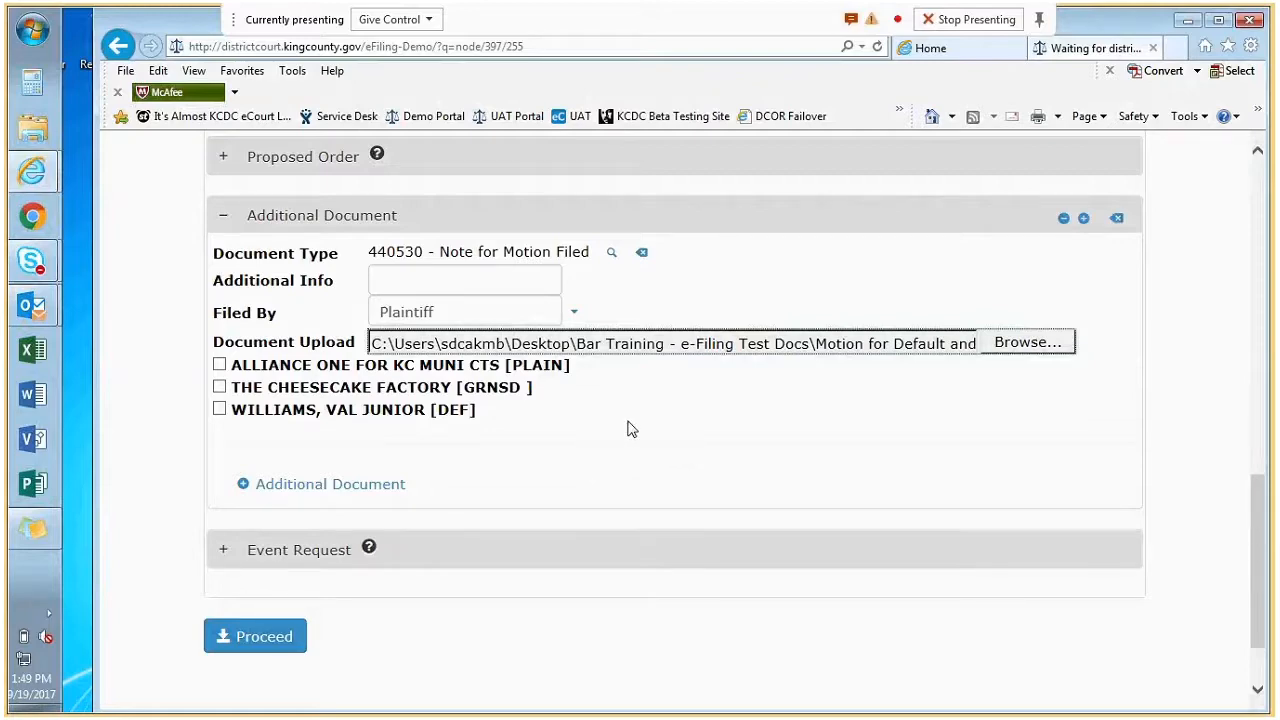
# Open the event request section and set the event type to Motion for Summary Judgment.
pyautogui.scroll(2, 631, 429)
pyautogui.scroll(2, 612, 409)
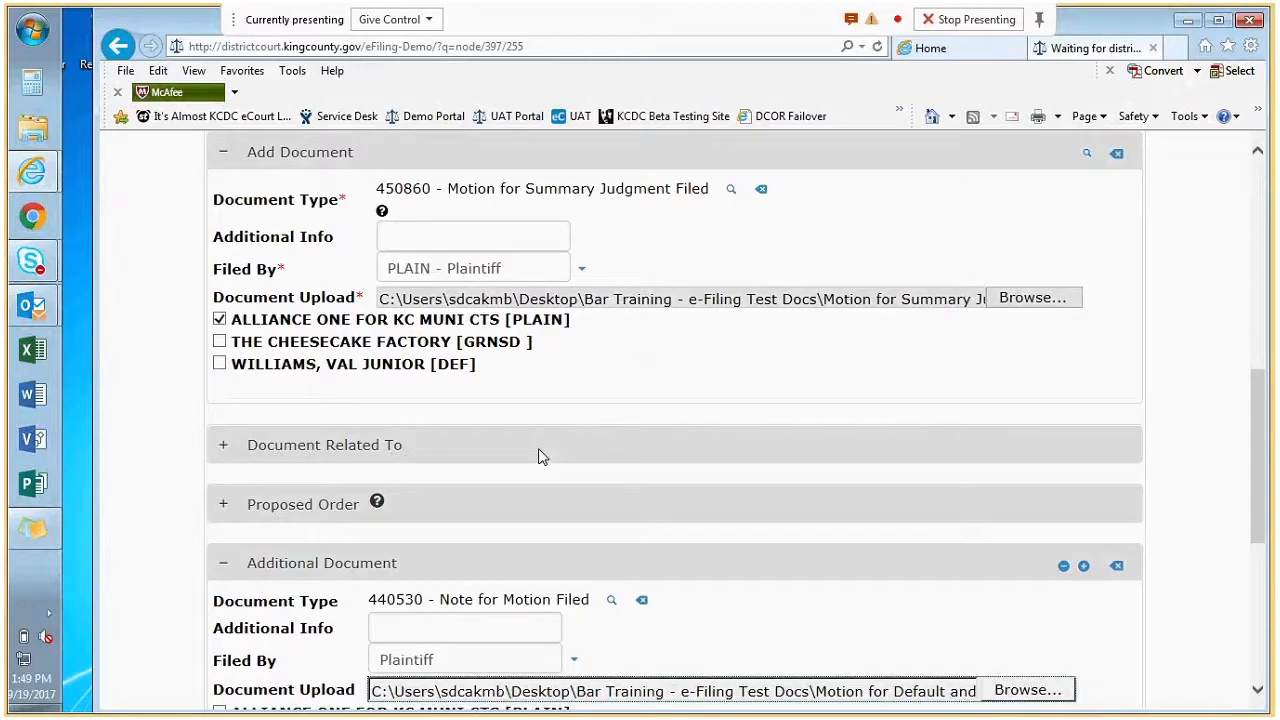
pyautogui.scroll(-1, 631, 444)
pyautogui.scroll(-2, 594, 612)
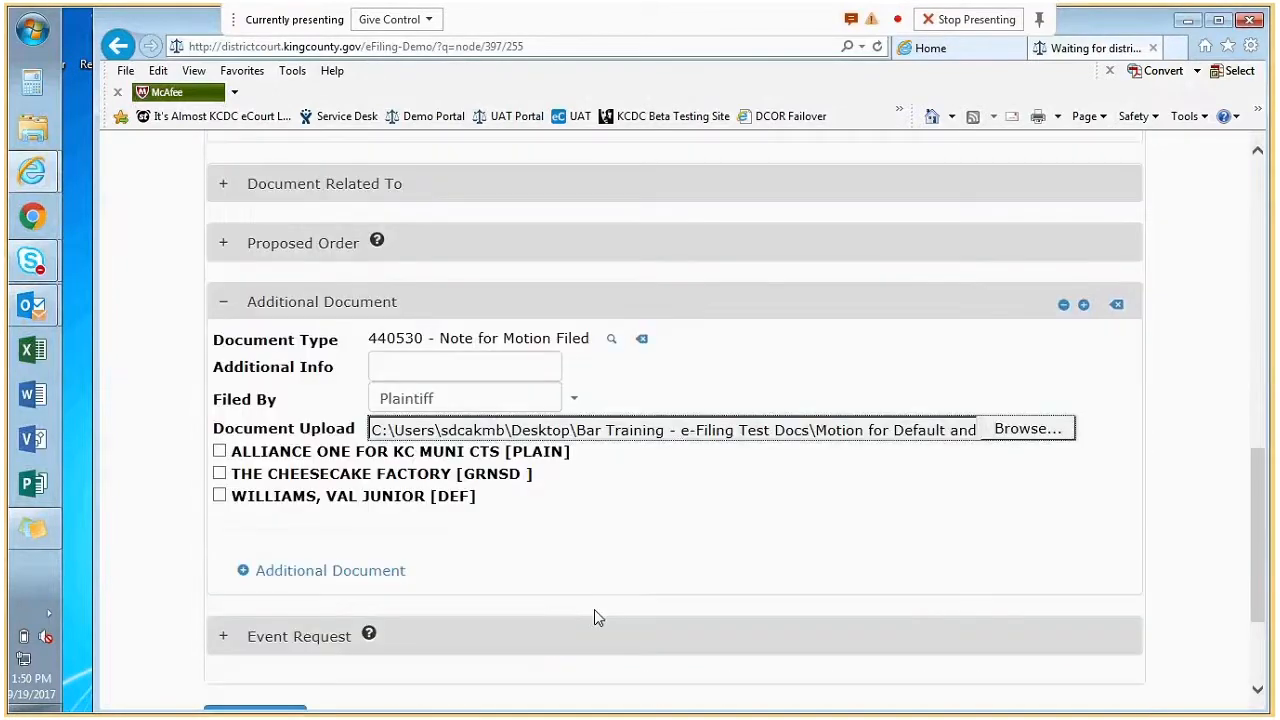
pyautogui.scroll(-2, 503, 553)
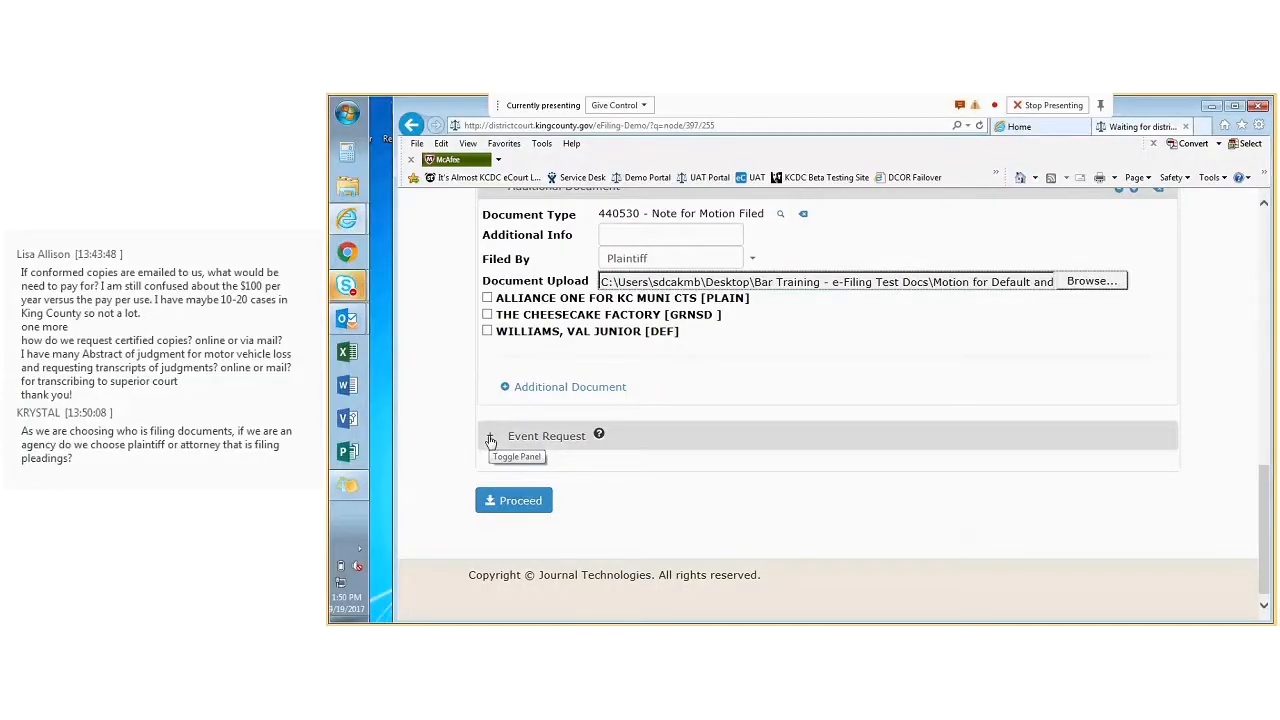
pyautogui.click(491, 440)
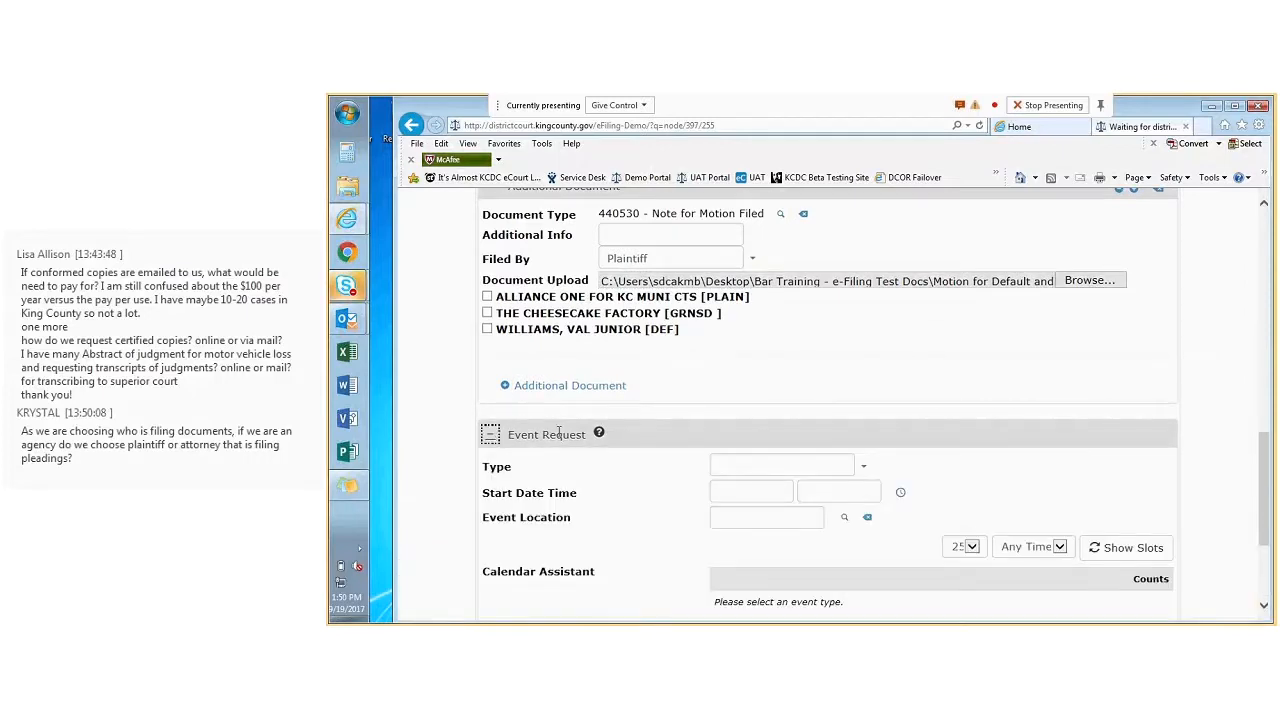
pyautogui.scroll(-3, 558, 433)
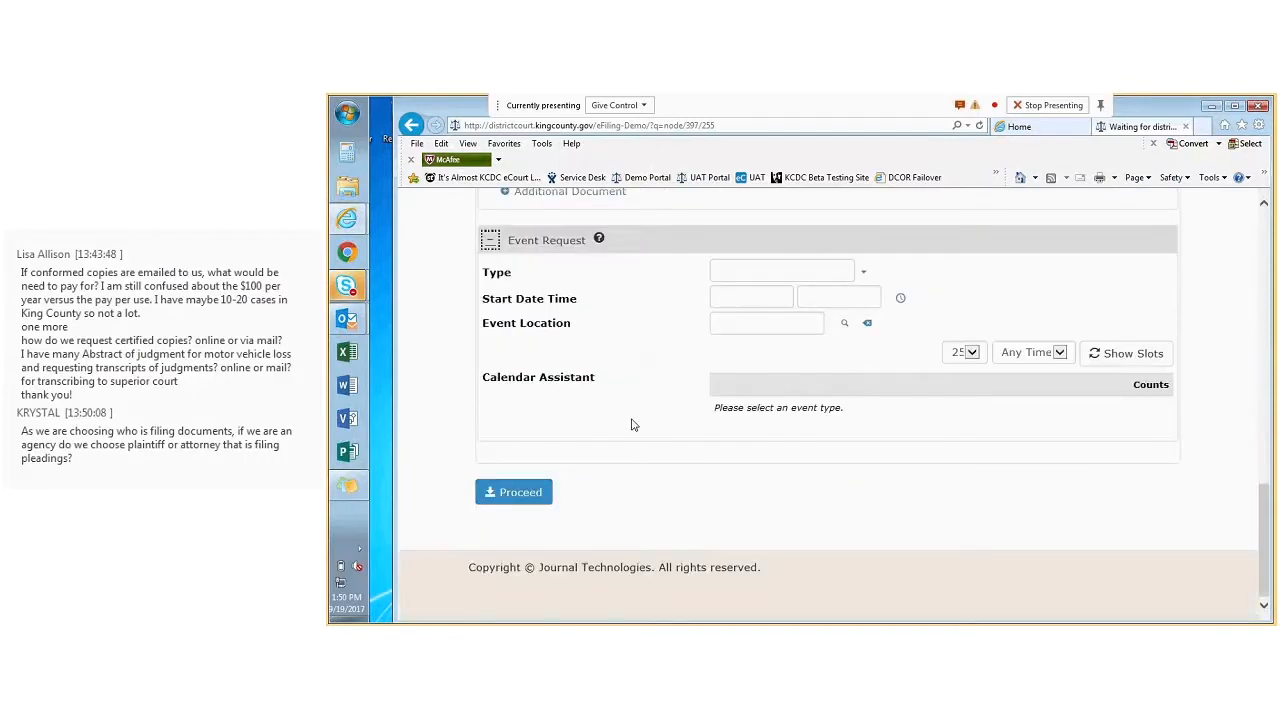
pyautogui.click(866, 274)
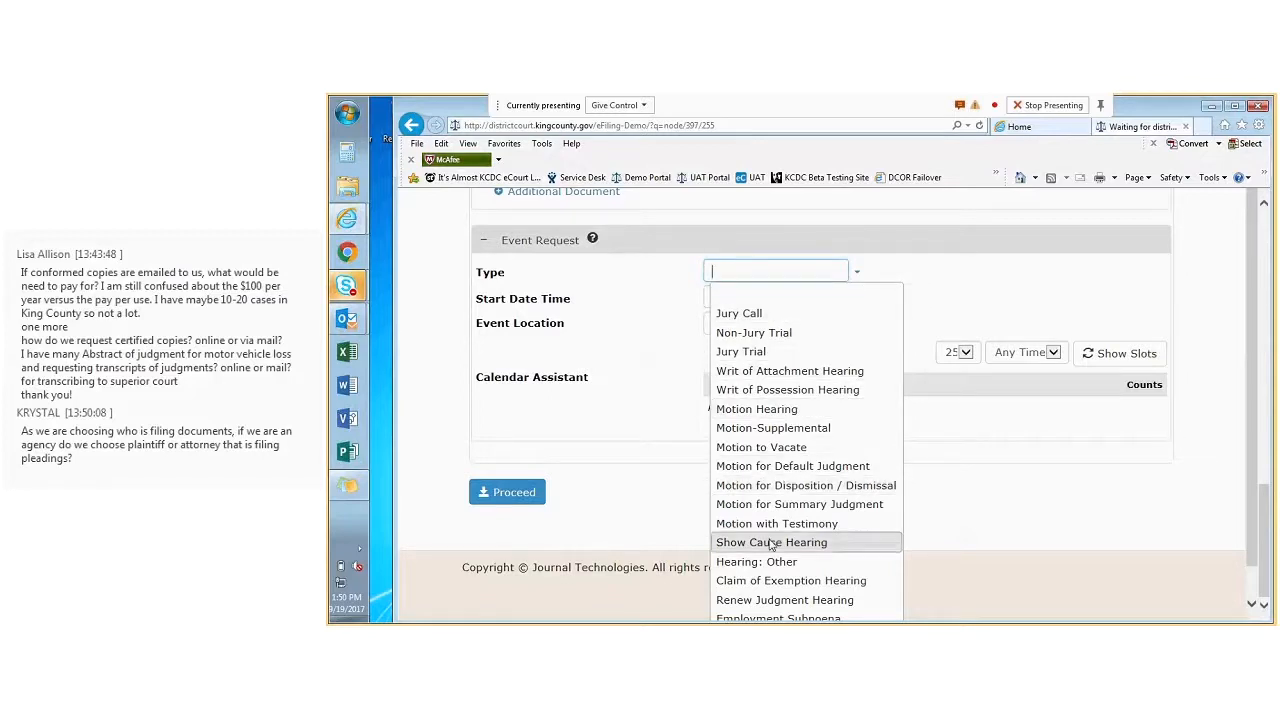
pyautogui.click(776, 506)
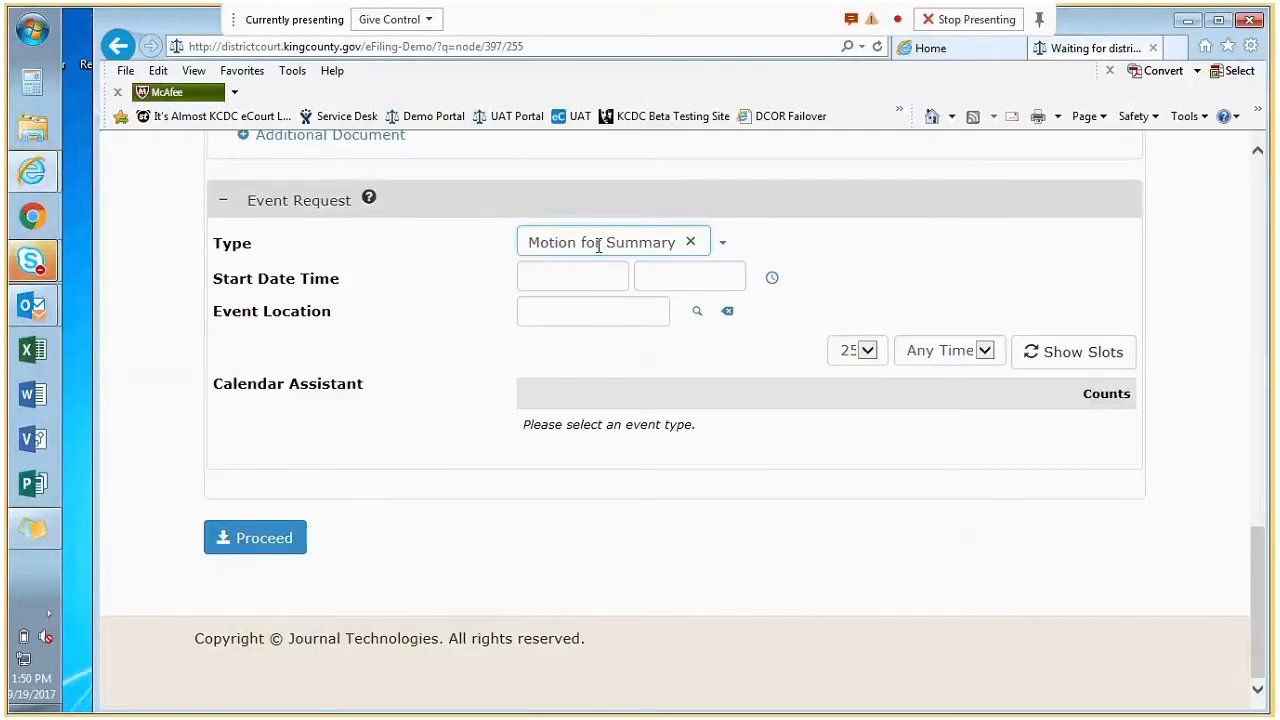
# Set the event request's start date to 09/27/2017.
pyautogui.click(552, 274)
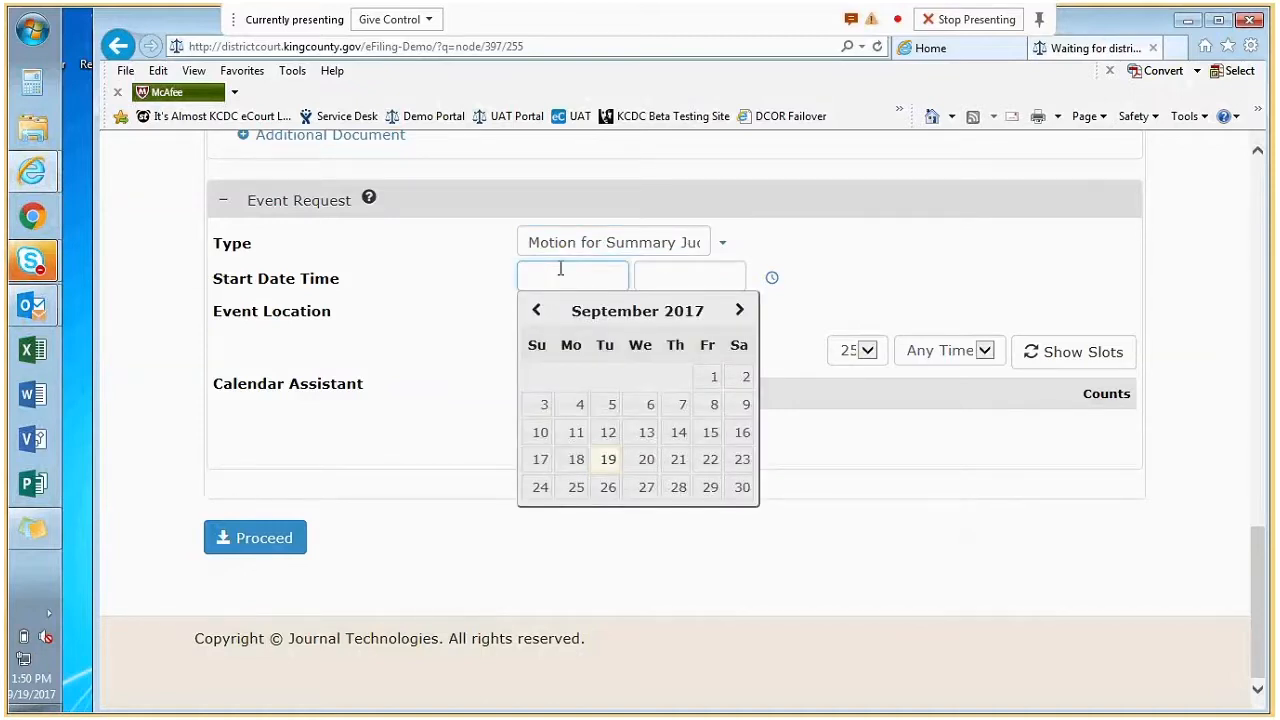
pyautogui.click(647, 490)
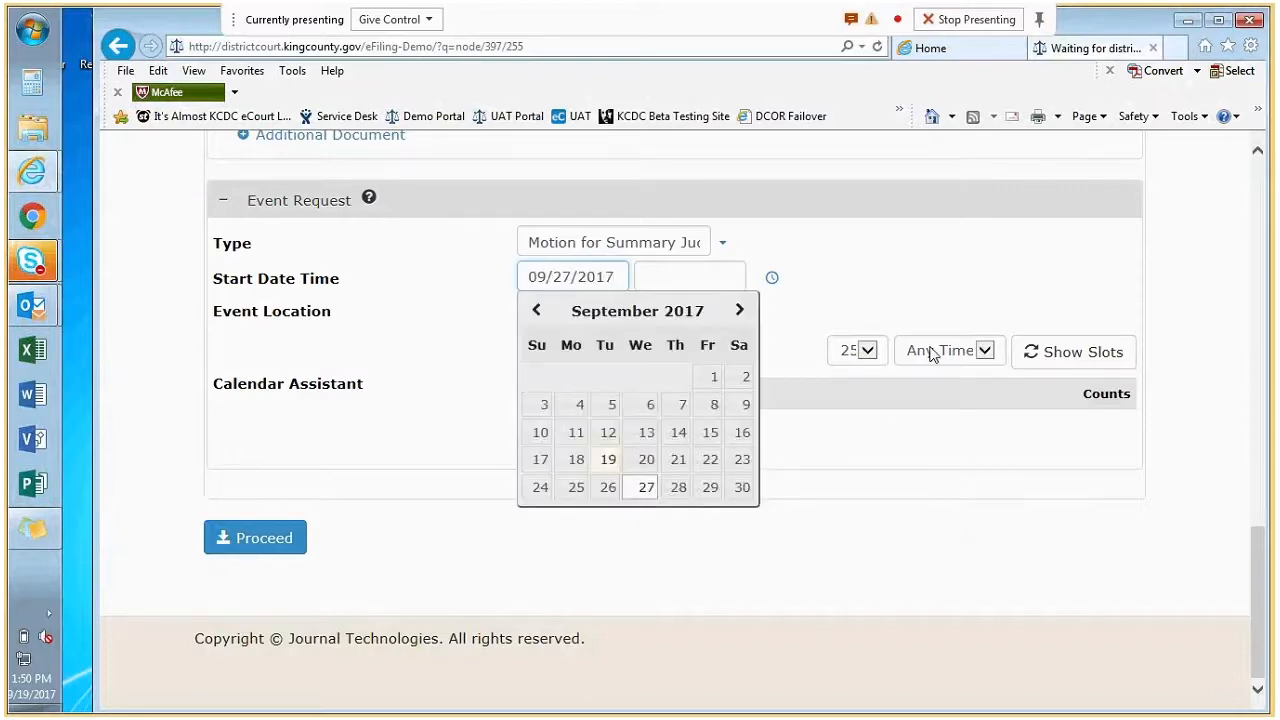
pyautogui.click(920, 258)
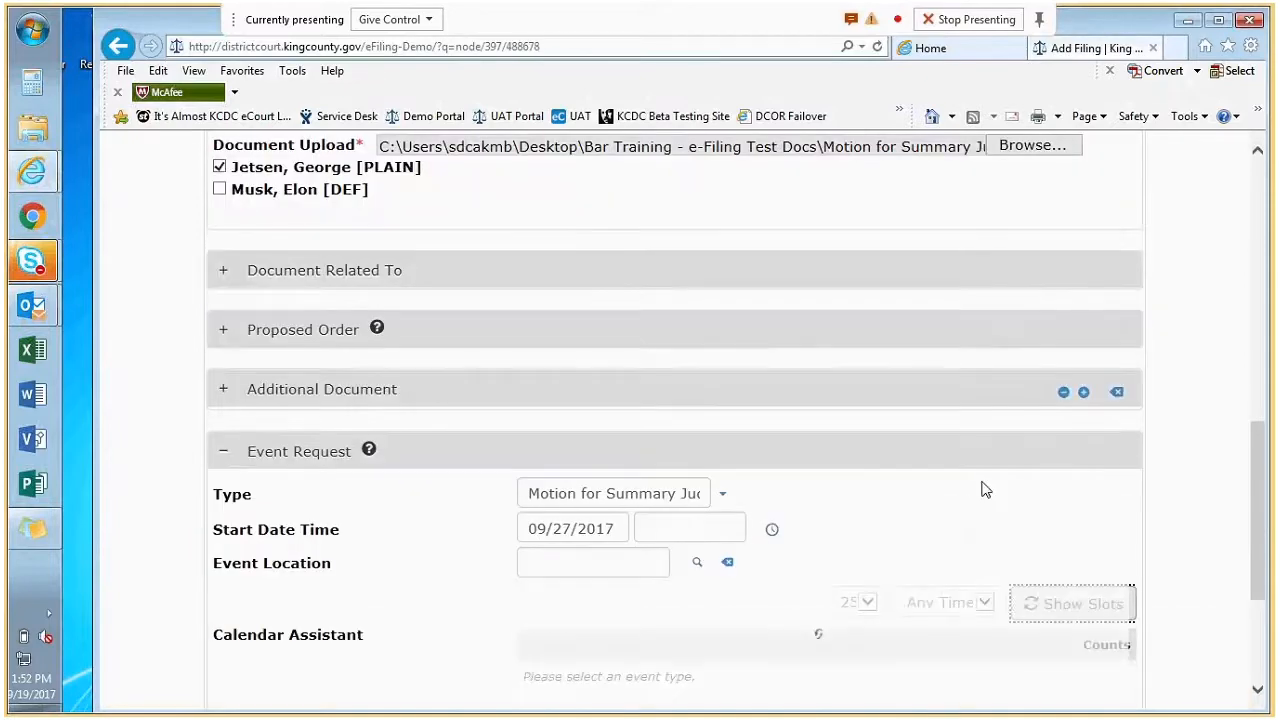
# Choose the 10/06/2017 hearing slot, 8:47 AM - 12:00 PM in Burien Courtroom 2, for the event request.
pyautogui.scroll(-1, 985, 480)
pyautogui.scroll(-1, 985, 480)
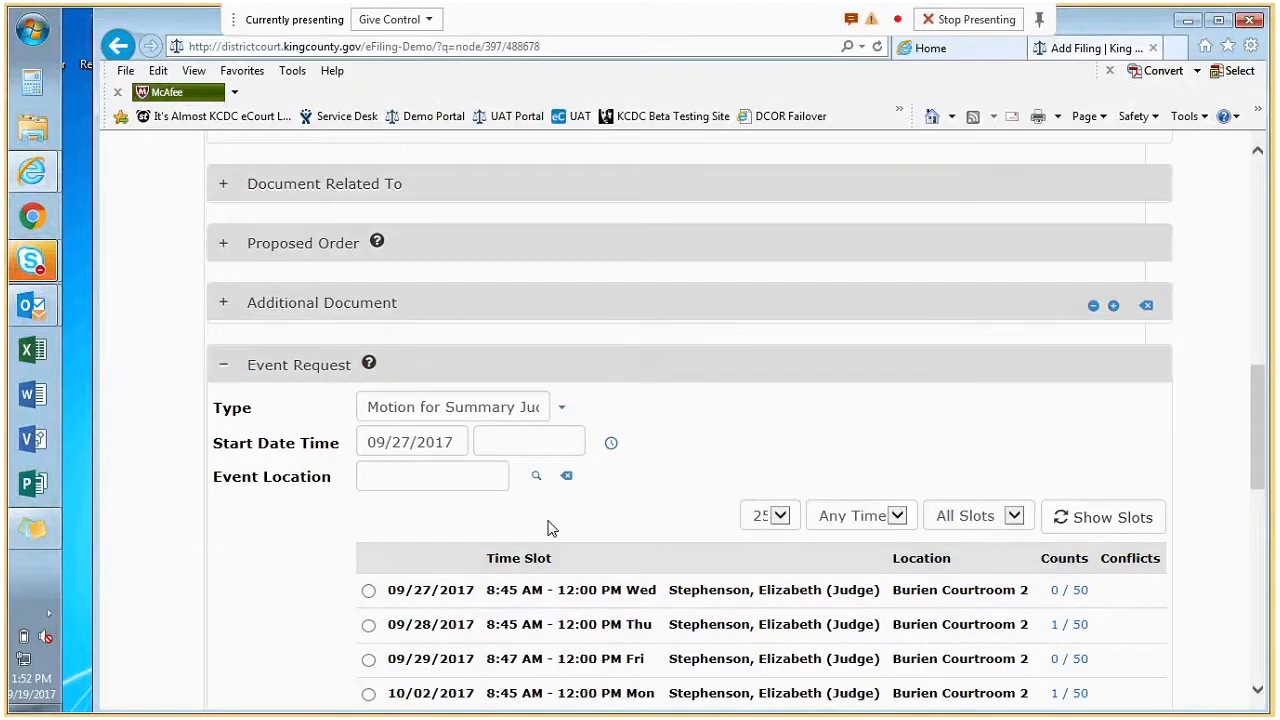
pyautogui.scroll(-1, 600, 545)
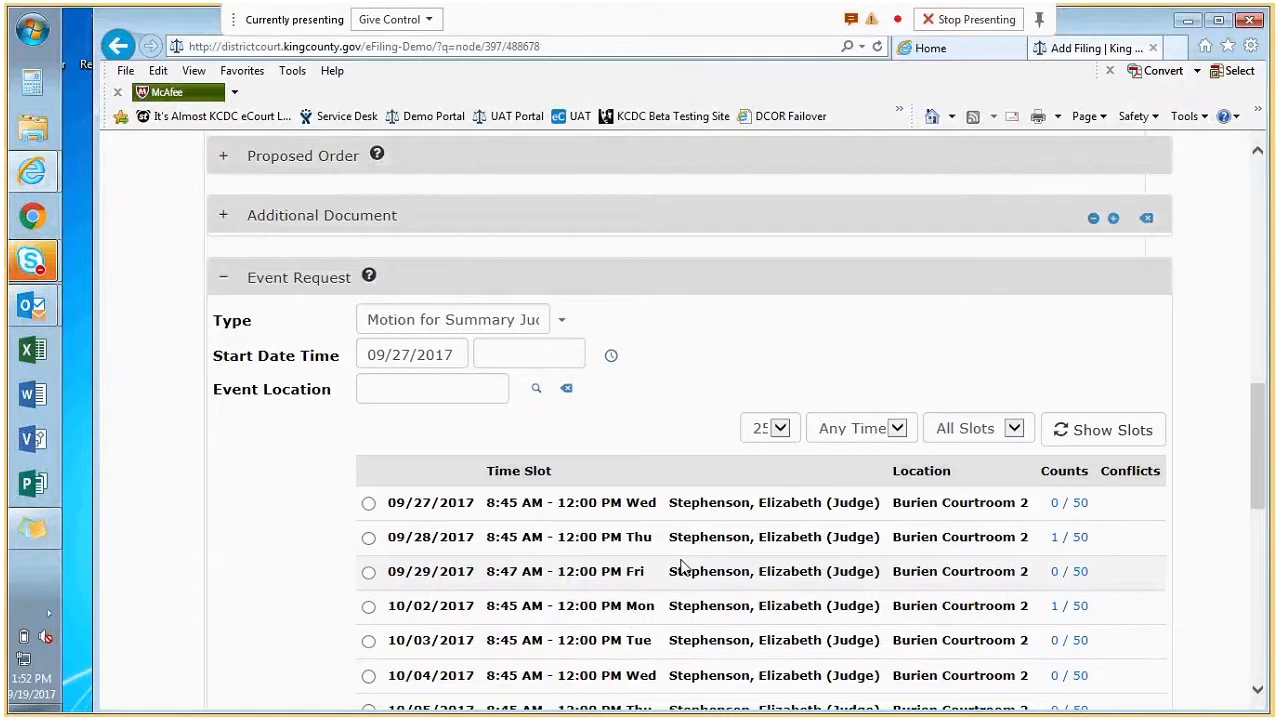
pyautogui.scroll(-1, 460, 562)
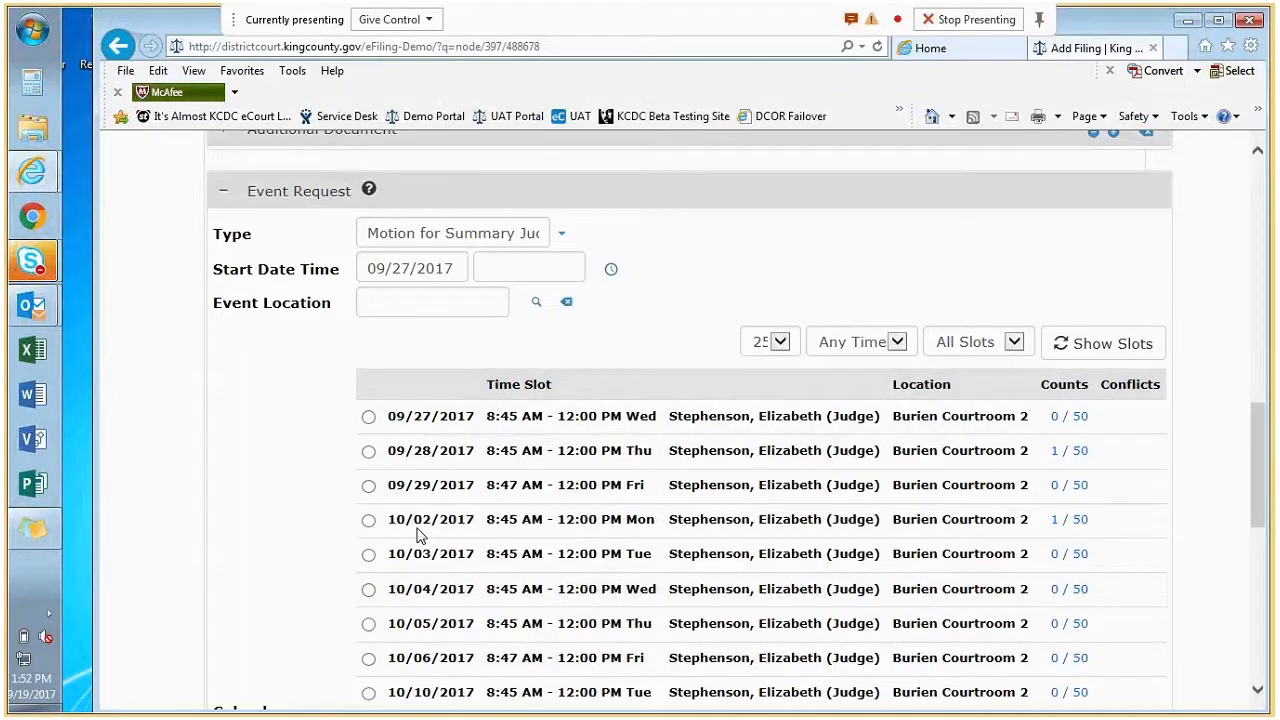
pyautogui.scroll(-3, 418, 535)
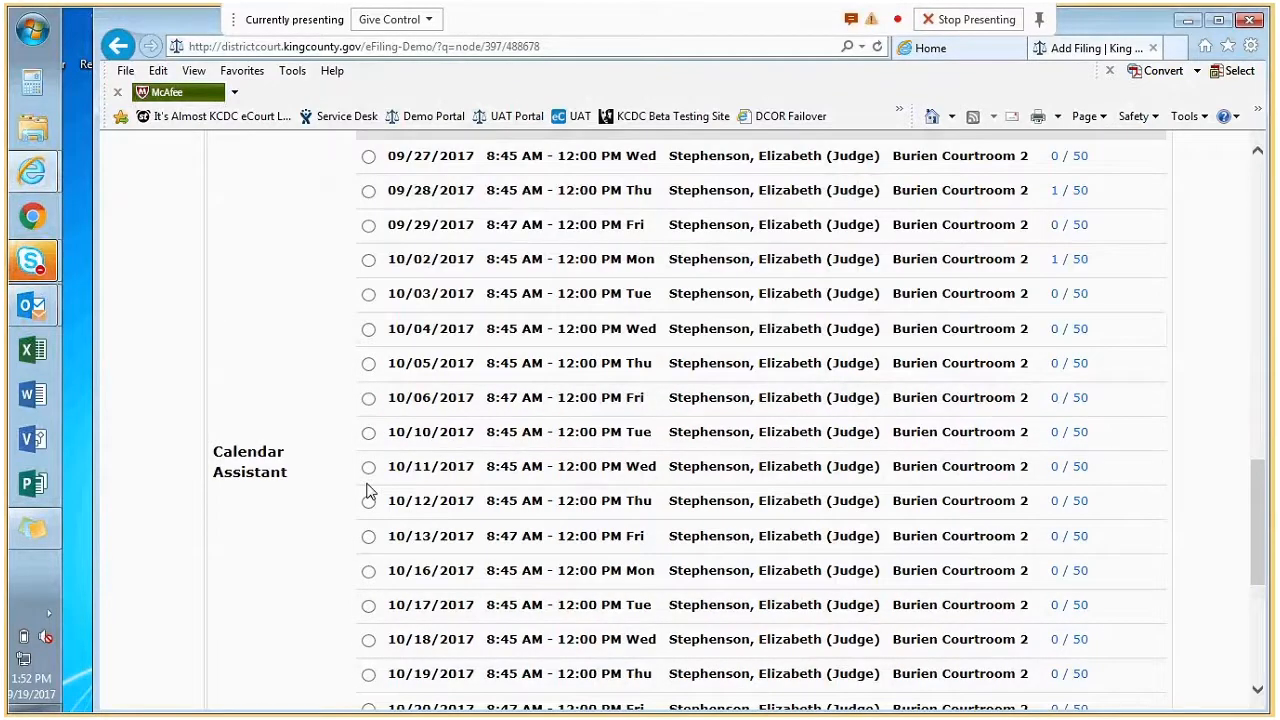
pyautogui.click(370, 397)
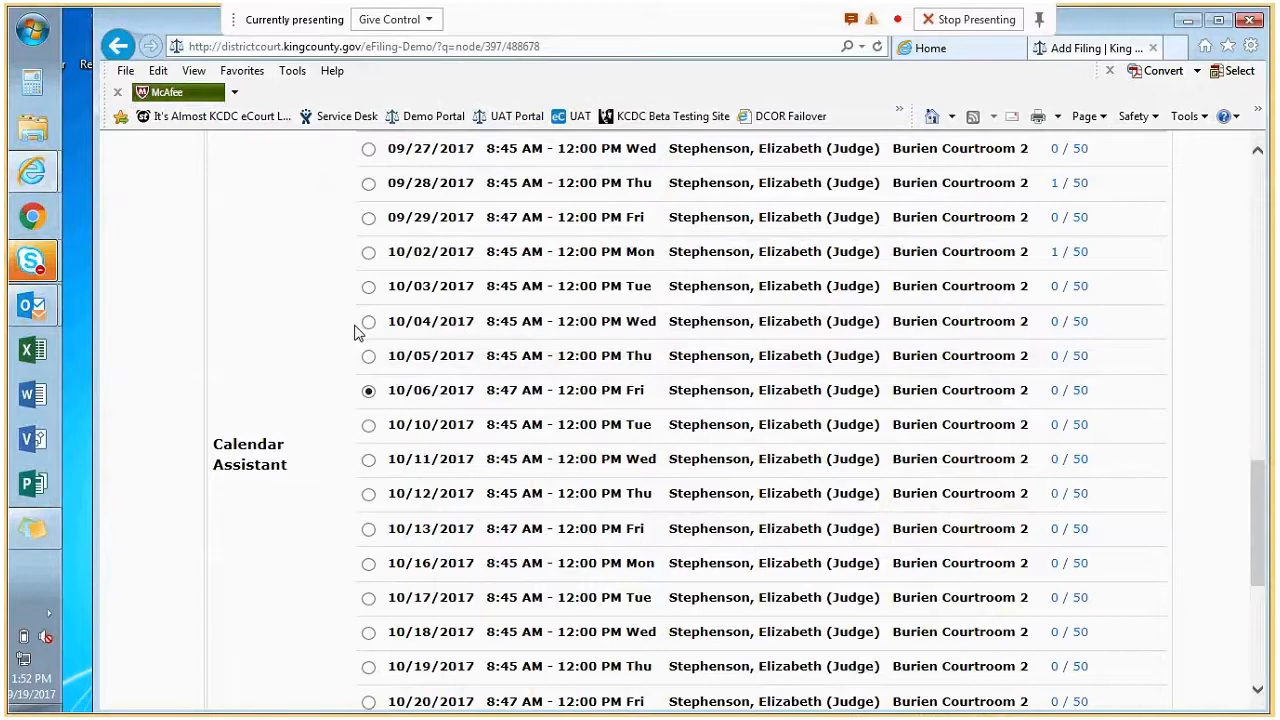
# Proceed with the filing and its hearing request.
pyautogui.scroll(-1, 333, 357)
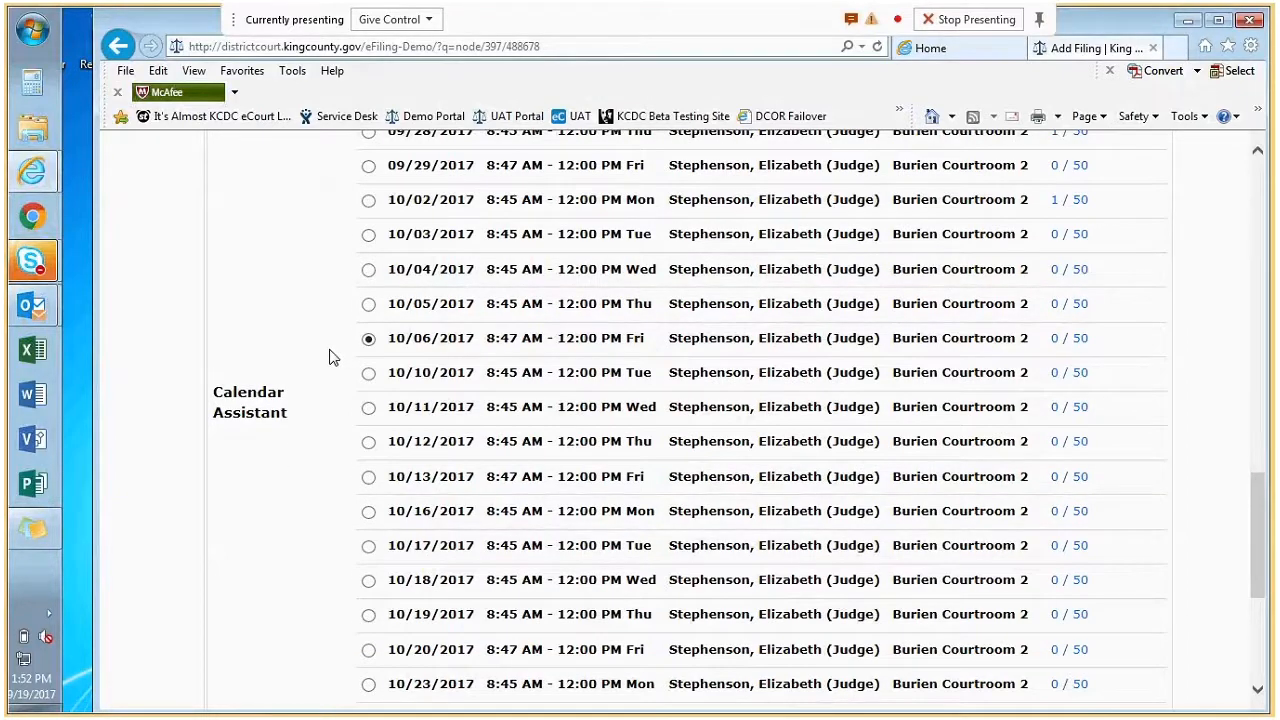
pyautogui.scroll(-5, 333, 357)
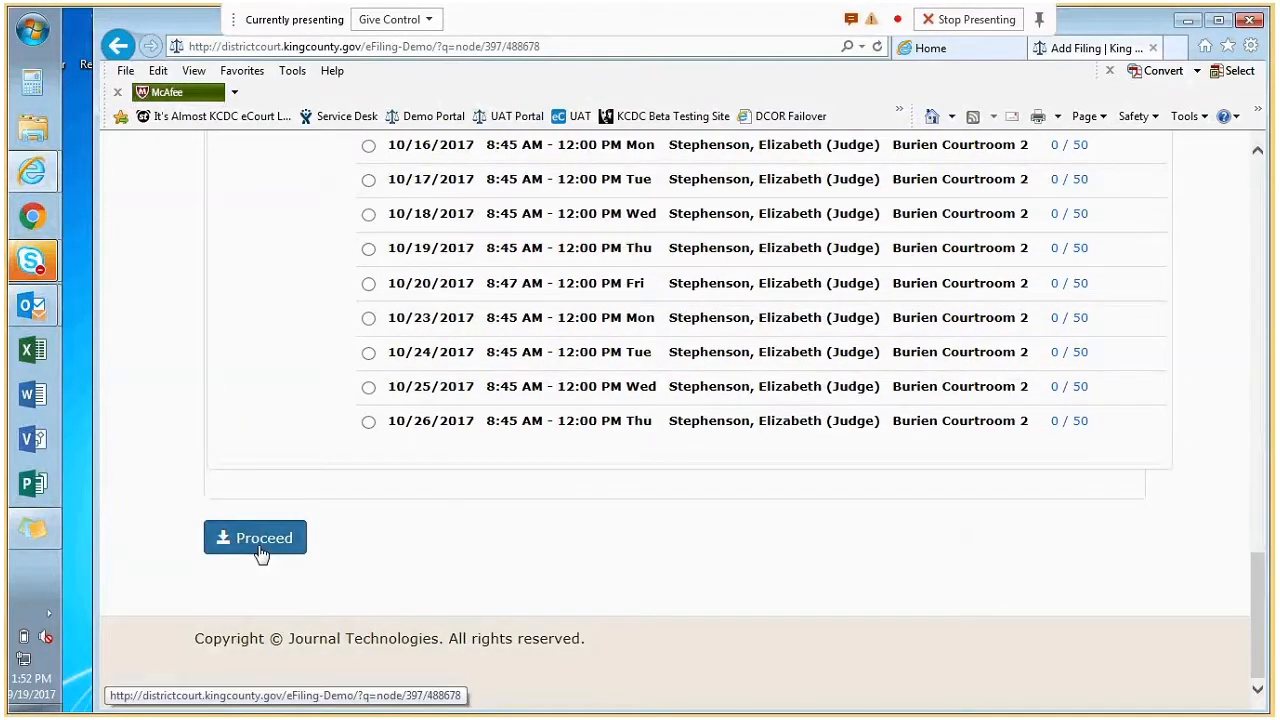
pyautogui.click(259, 552)
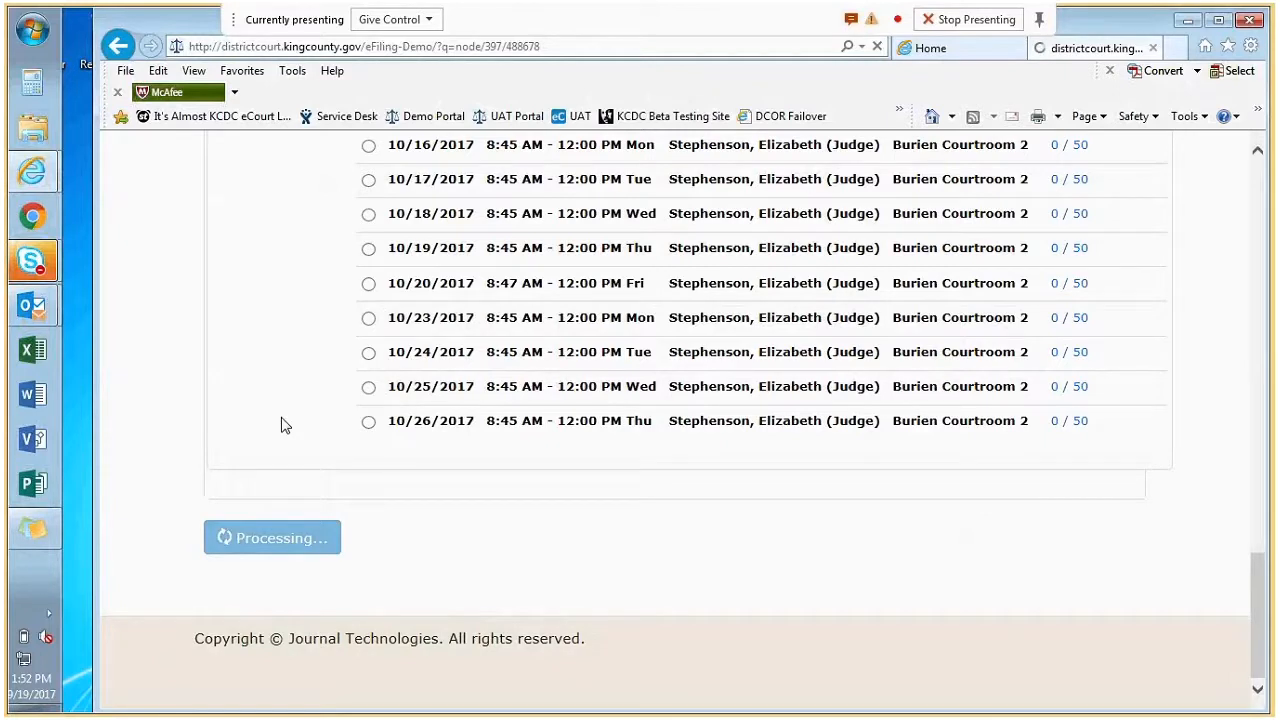